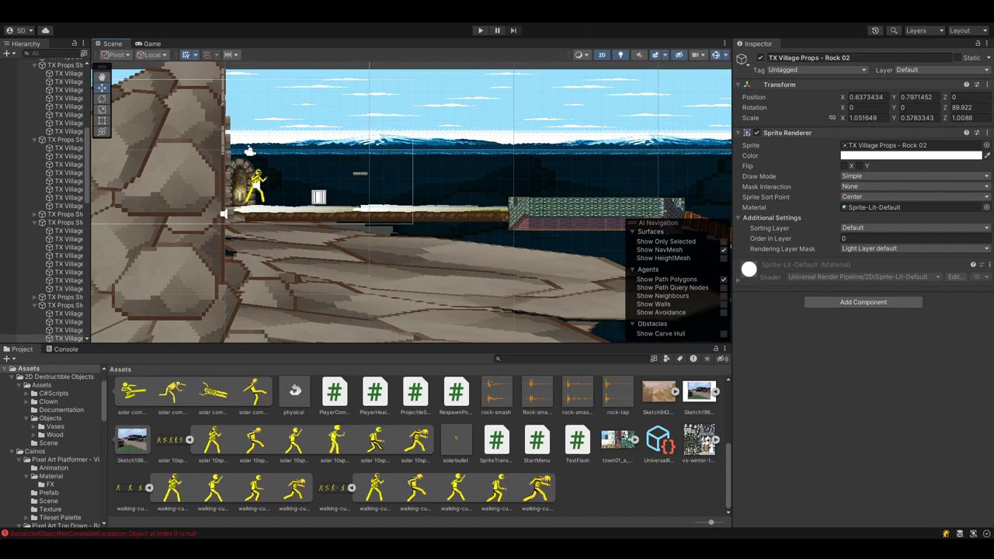
Step: Press Play to start playtesting the platformer scene in the Game view
{"action": "left_click", "coordinate": [479, 31]}
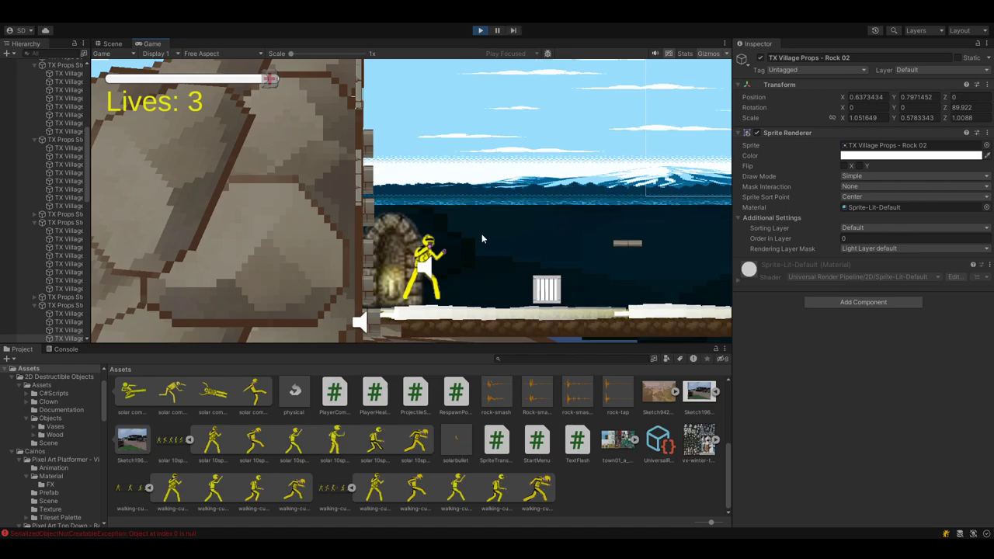
Step: Move the character left toward the doorway, jump, and land moving right
{"action": "key", "text": "Left"}
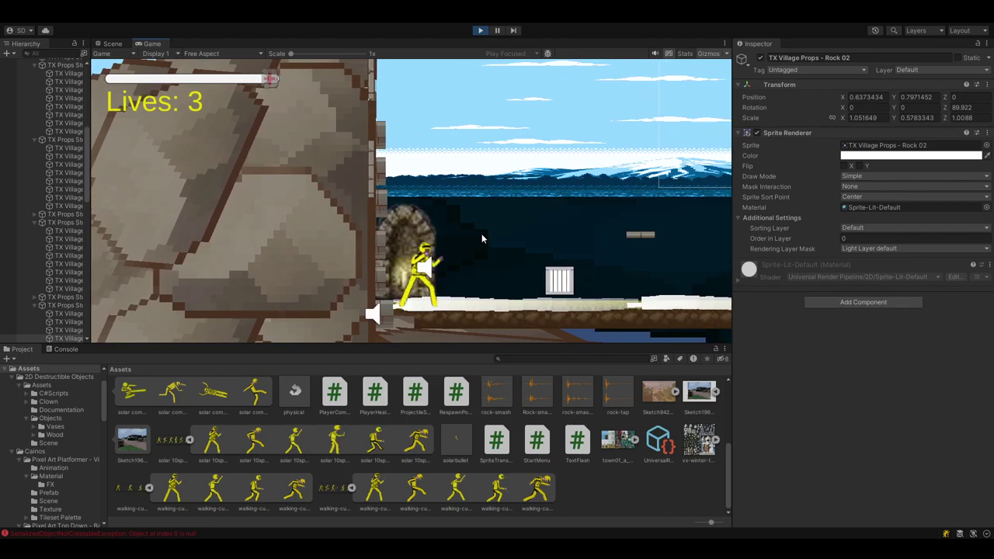
{"action": "key", "text": "space"}
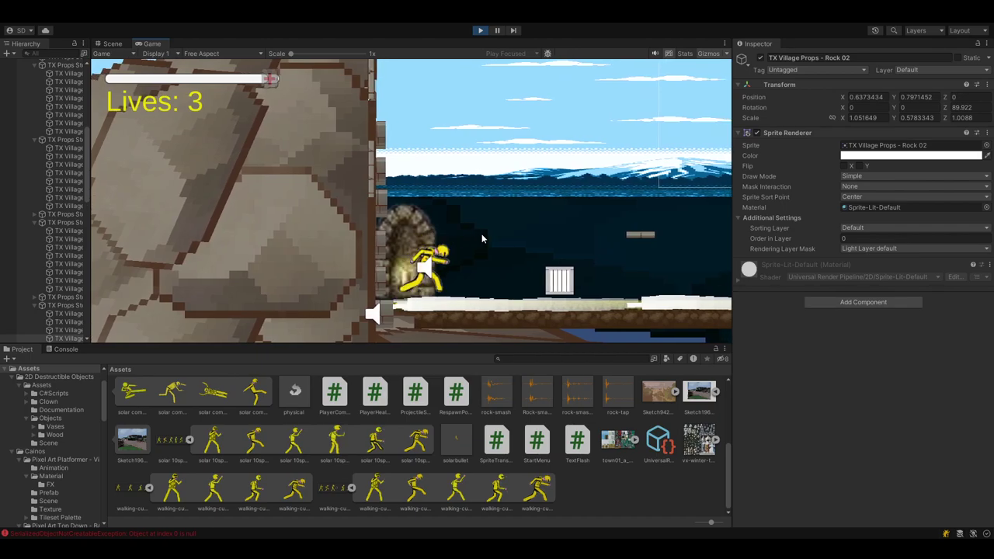
{"action": "key", "text": "Right"}
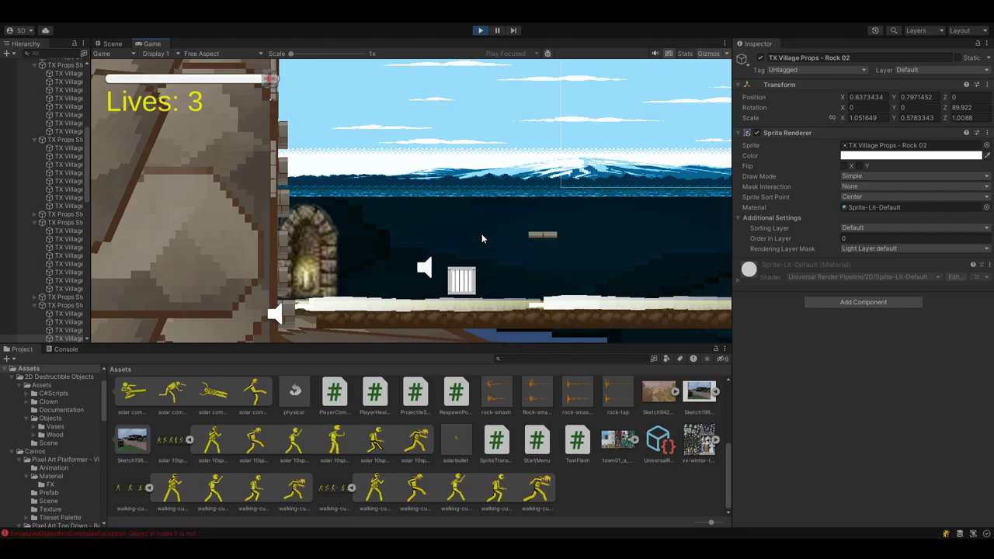
Step: Shoot the crate beside the archway away and fire two more projectiles
{"action": "left_click", "coordinate": [481, 239]}
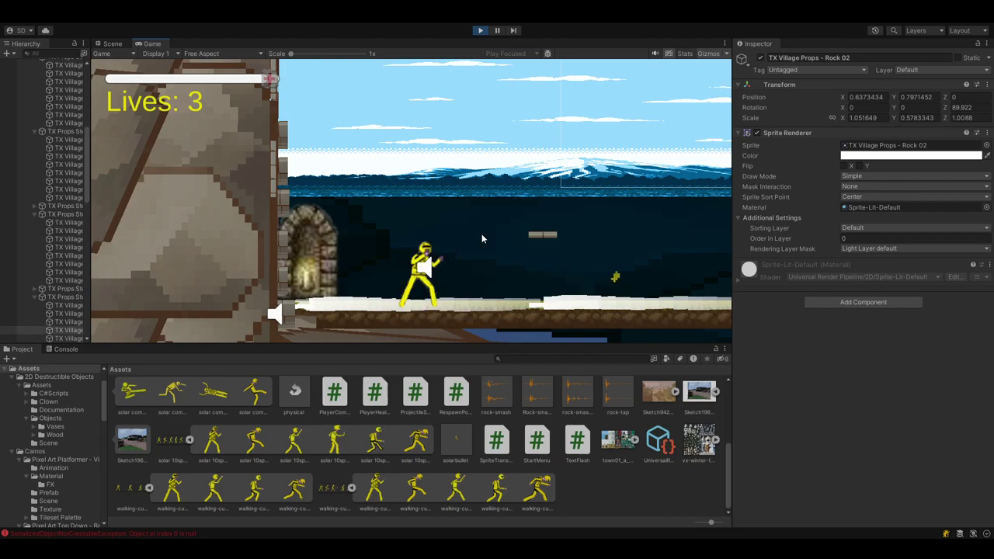
{"action": "left_click", "coordinate": [481, 238]}
{"action": "left_click", "coordinate": [482, 238]}
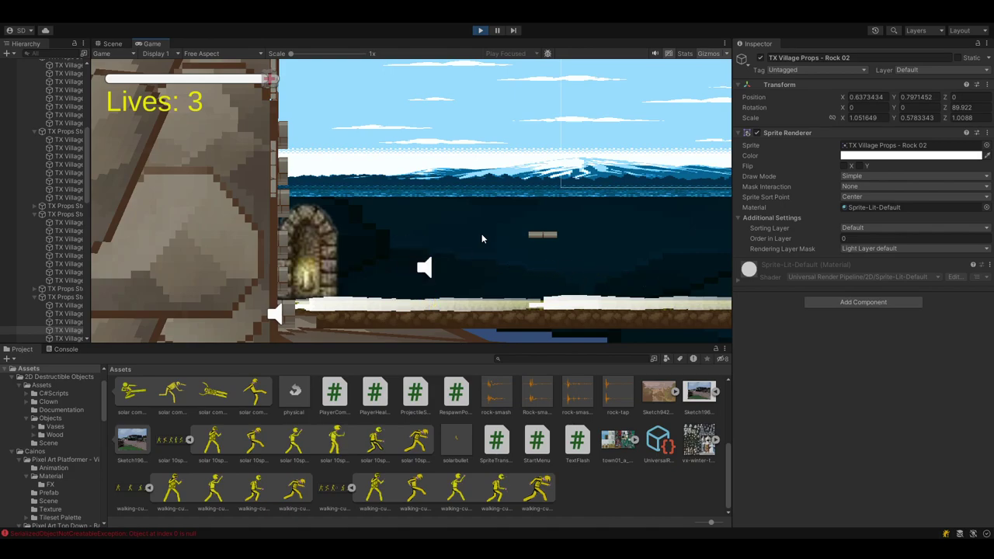
Step: Jump and run the character right across the brick platform and off its edge
{"action": "key", "text": "space"}
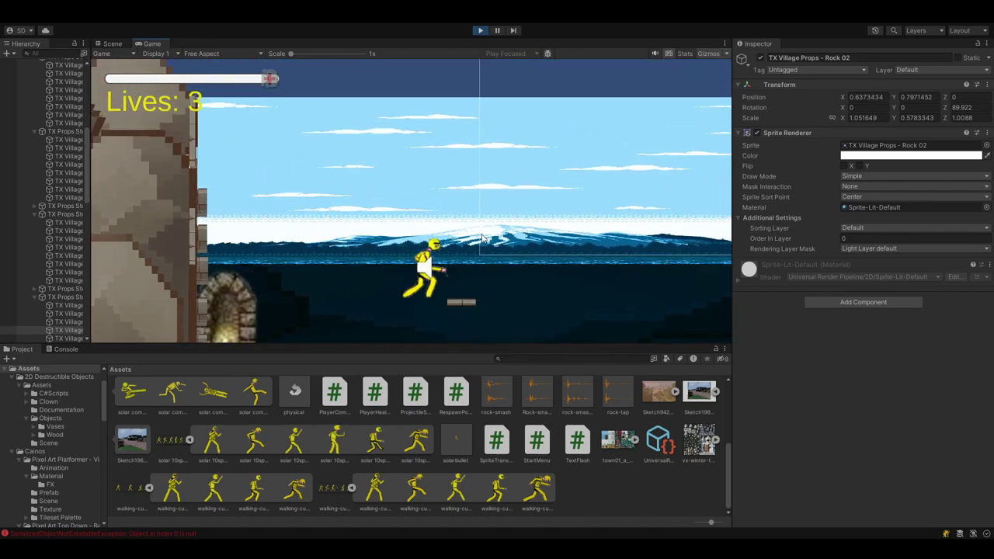
{"action": "key", "text": "d"}
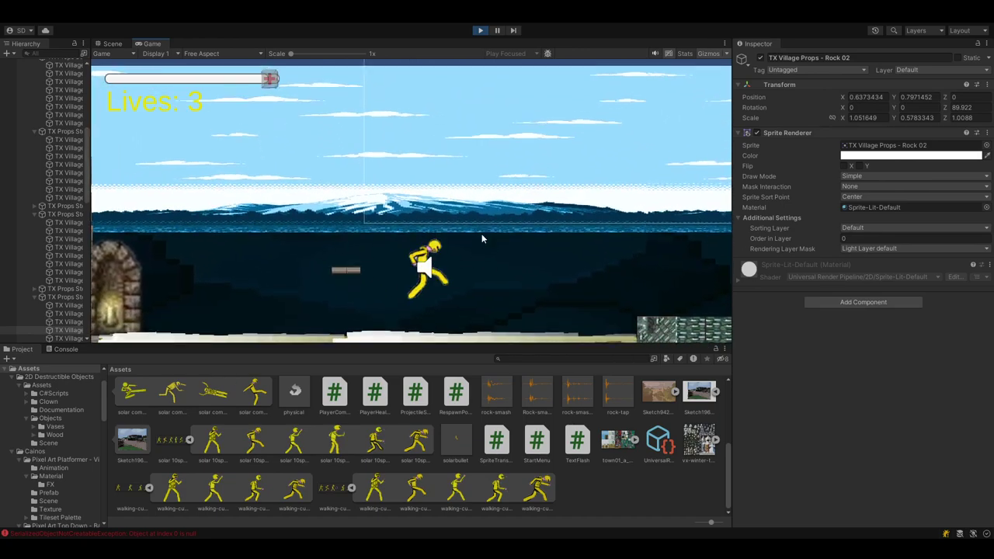
{"action": "key", "text": "d"}
{"action": "key", "text": "d"}
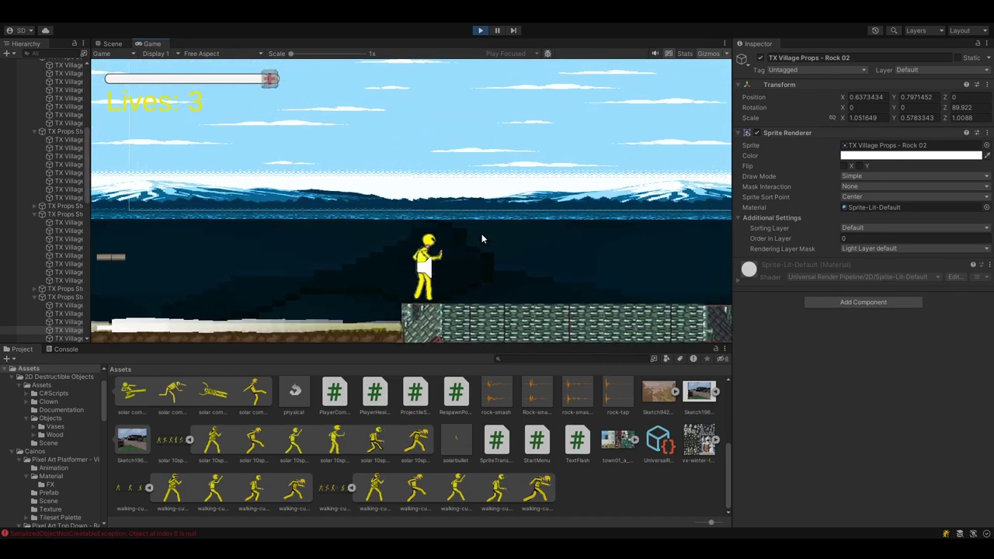
{"action": "key", "text": "d"}
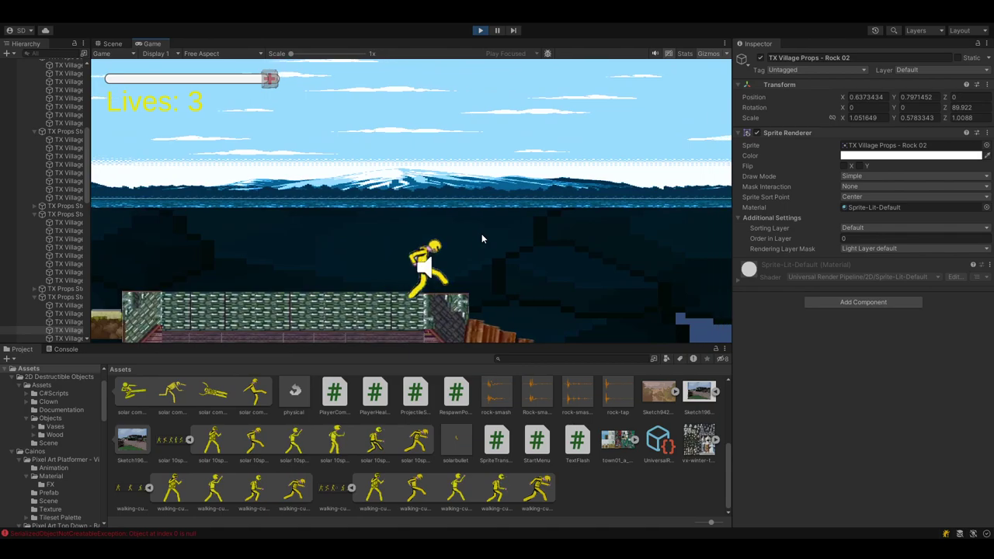
{"action": "key", "text": "d"}
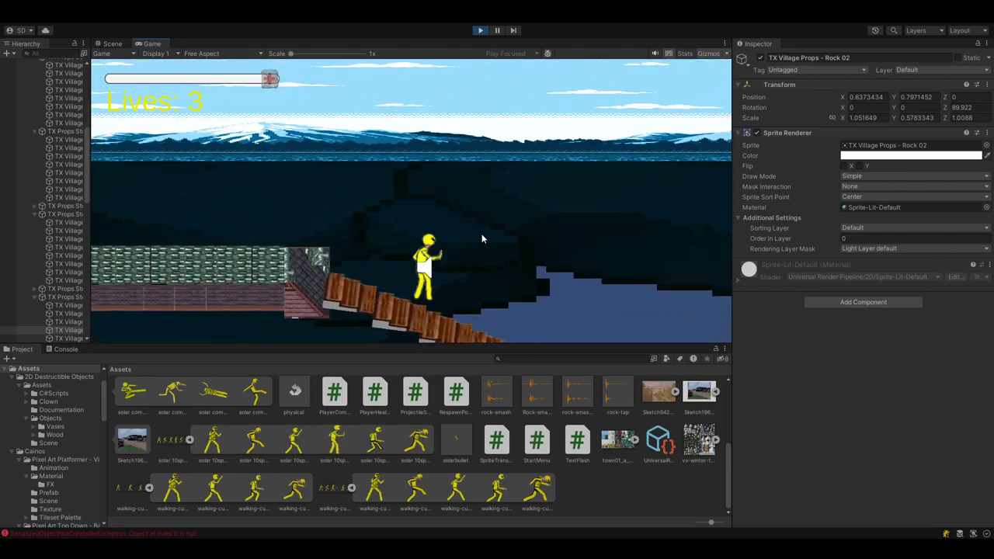
Step: Run the character left up the wooden stairs, across the bricks and back to the stone doorway
{"action": "key", "text": "a"}
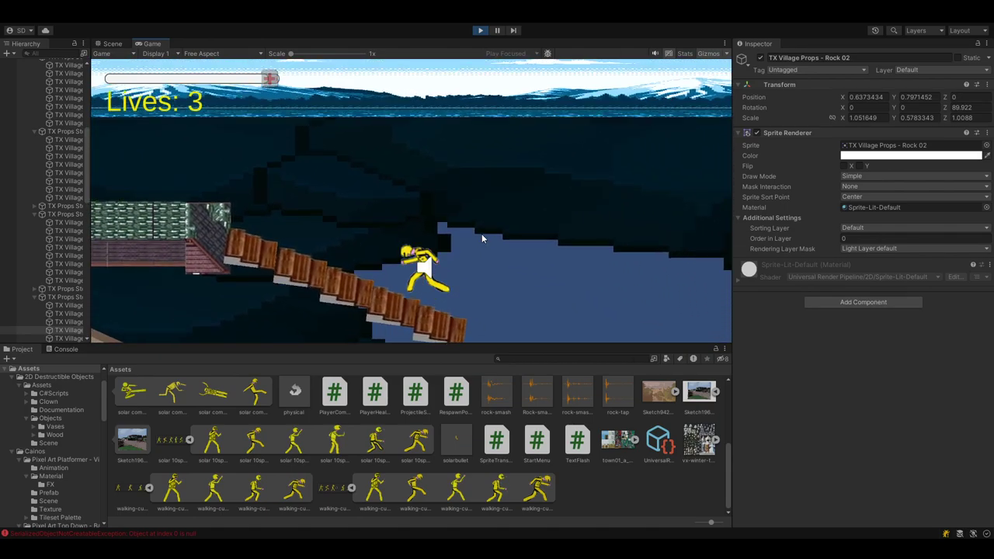
{"action": "key", "text": "a"}
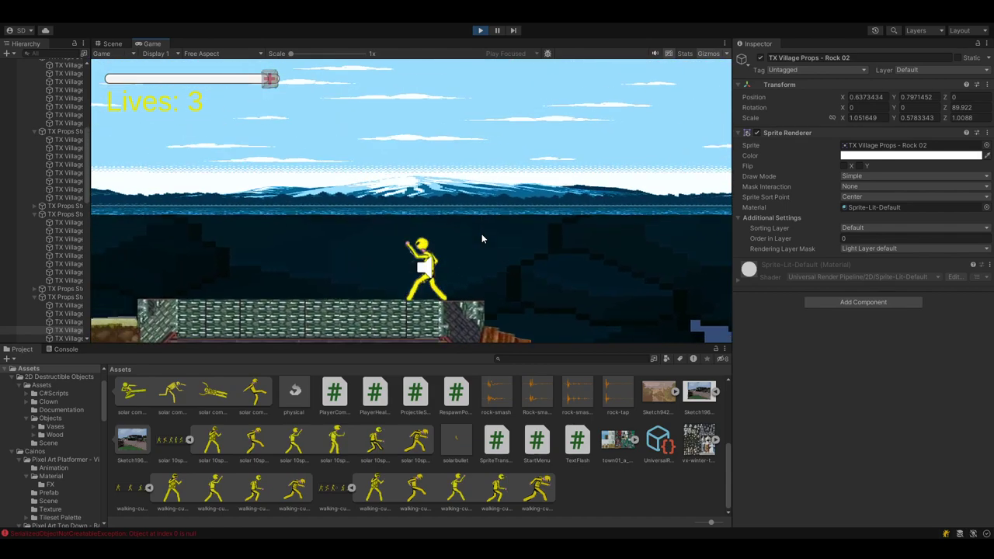
{"action": "key", "text": "a"}
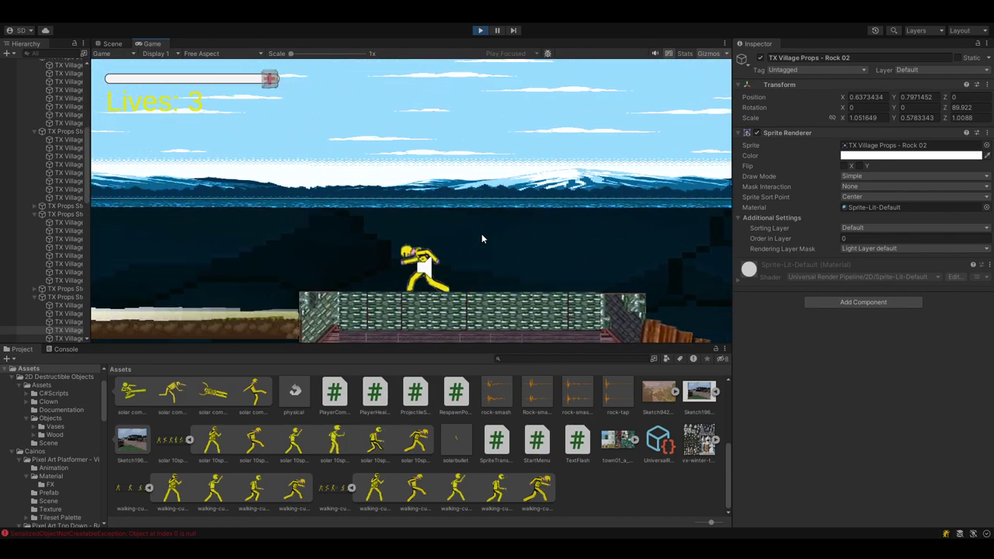
{"action": "key", "text": "a"}
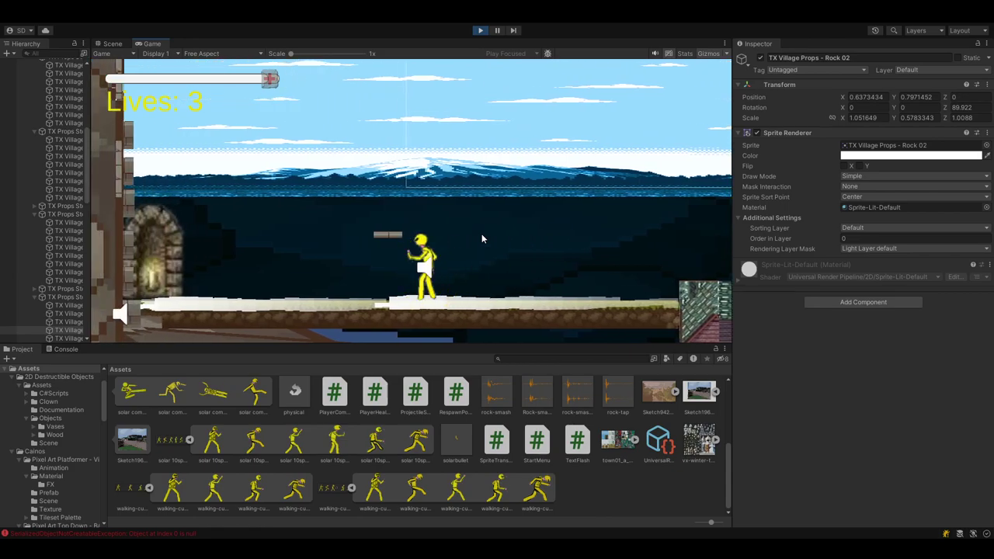
{"action": "key", "text": "a"}
{"action": "key", "text": "a"}
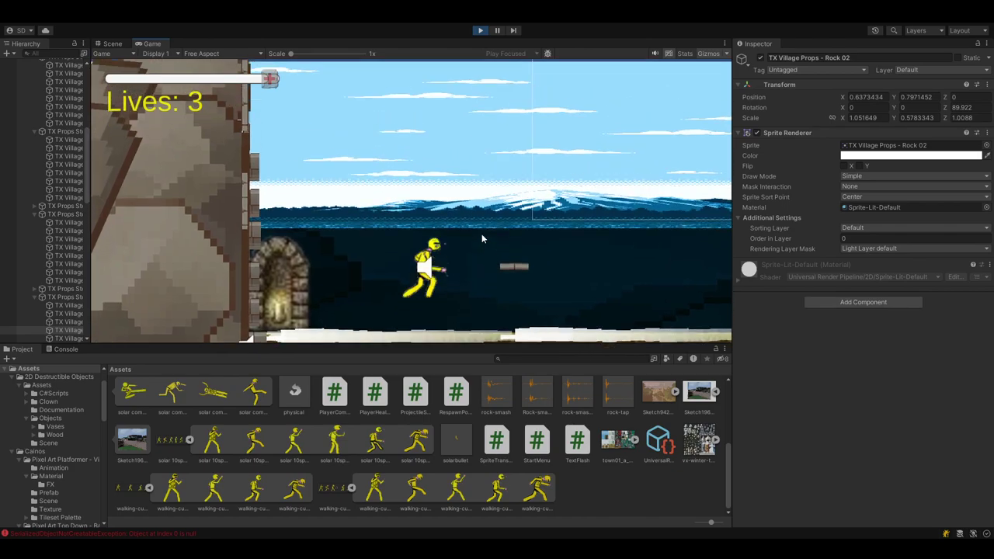
Step: Make the character jump rightward several times, briefly stepping left in between
{"action": "key", "text": "d"}
{"action": "key", "text": "space"}
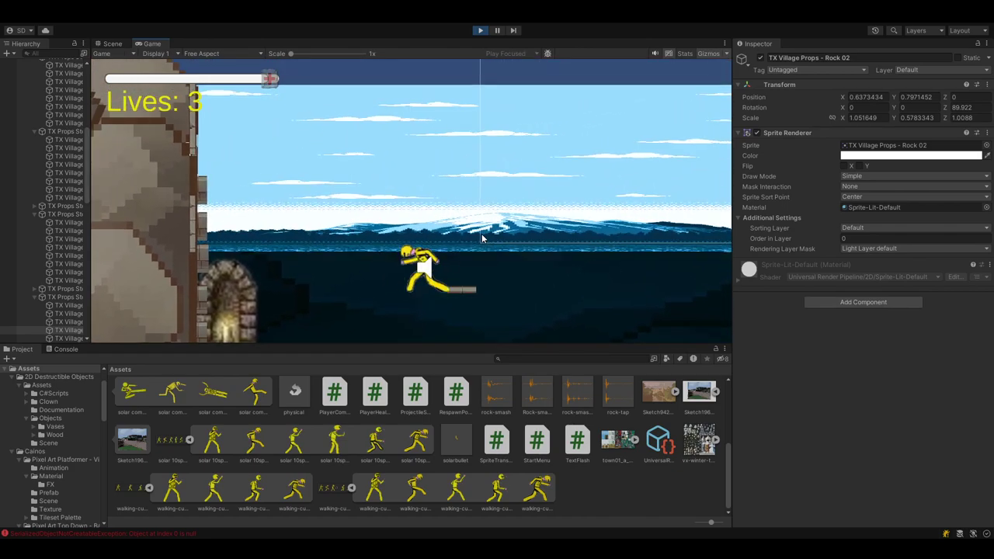
{"action": "key", "text": "a"}
{"action": "key", "text": "d"}
{"action": "key", "text": "space"}
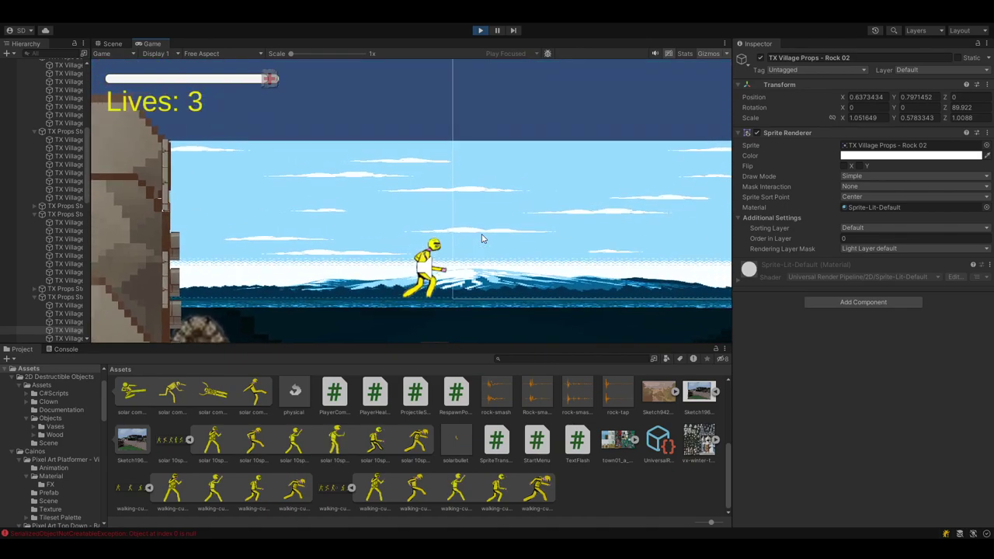
{"action": "key", "text": "space"}
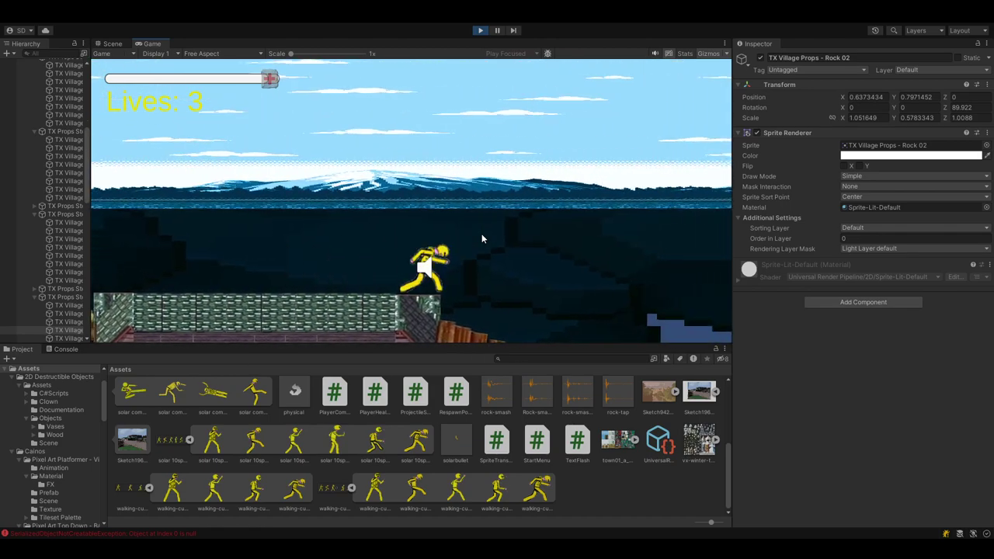
Step: Turn the character left, kick three times, and run left to the stone tower
{"action": "key", "text": "Left"}
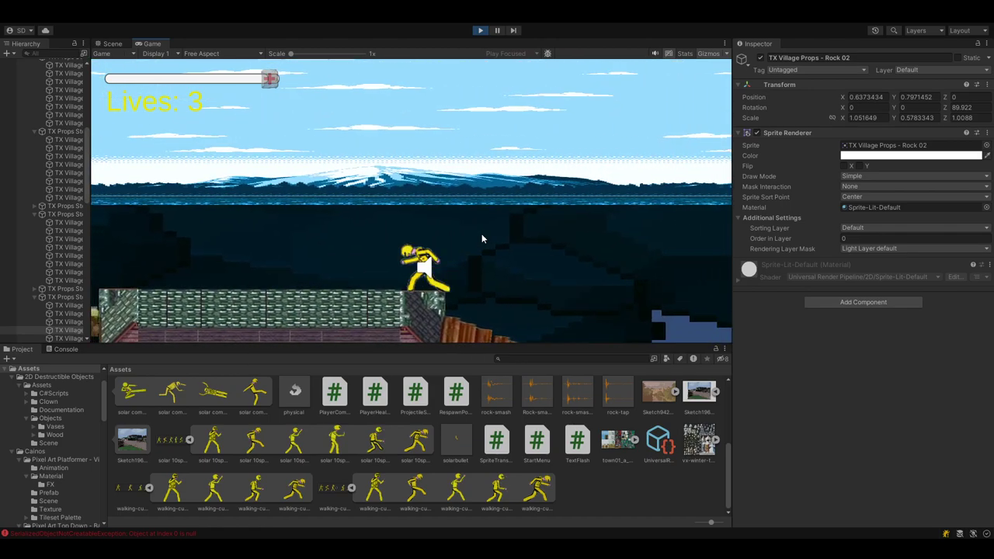
{"action": "left_click", "coordinate": [481, 238]}
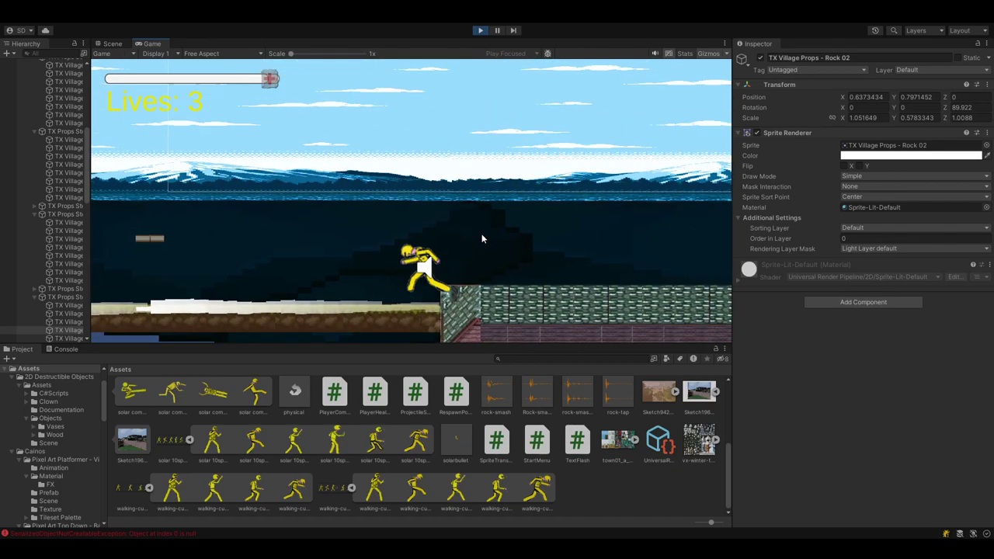
{"action": "left_click", "coordinate": [481, 238]}
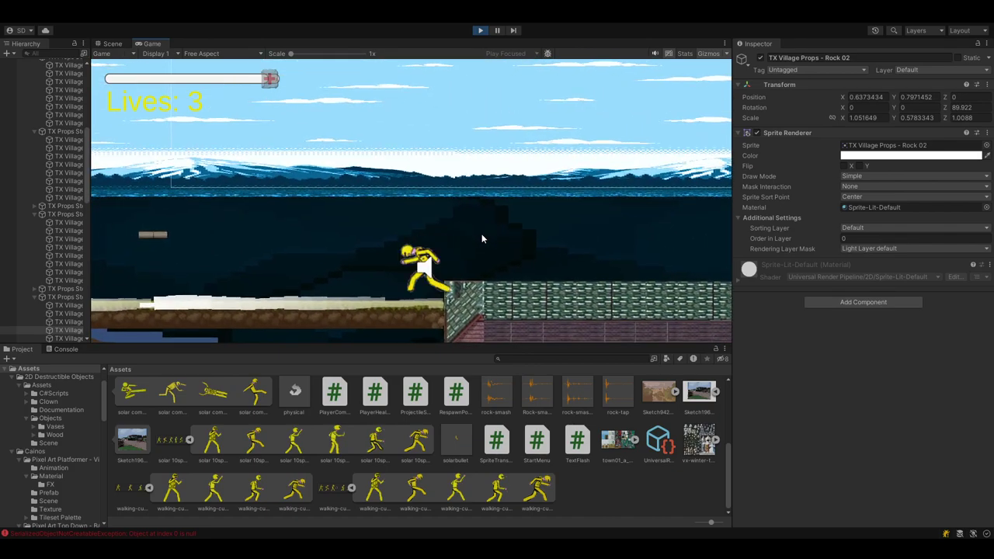
{"action": "left_click", "coordinate": [482, 239]}
{"action": "key", "text": "a"}
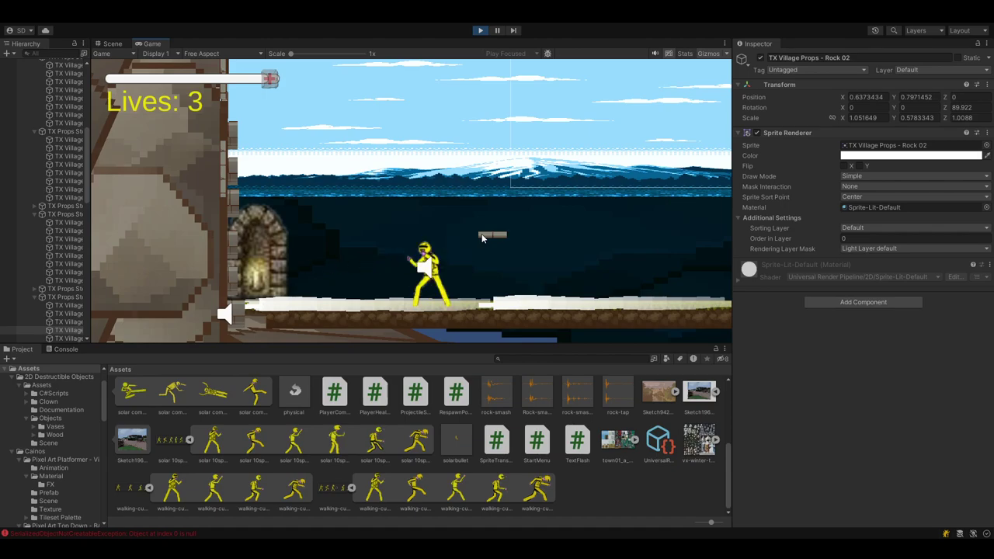
Step: Step slightly left, then fire a volley of projectiles rightward, ending in a lunge attack
{"action": "key", "text": "a"}
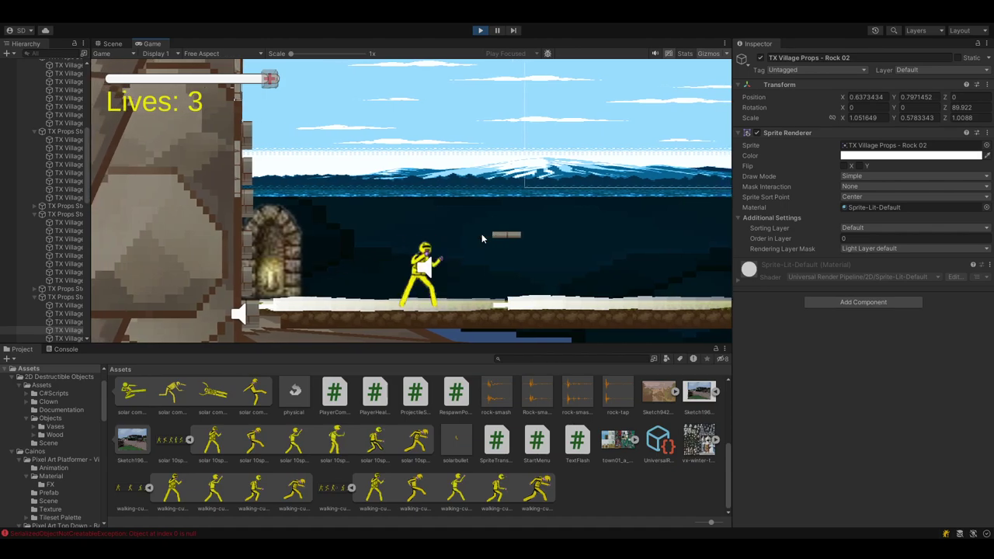
{"action": "left_click", "coordinate": [481, 239]}
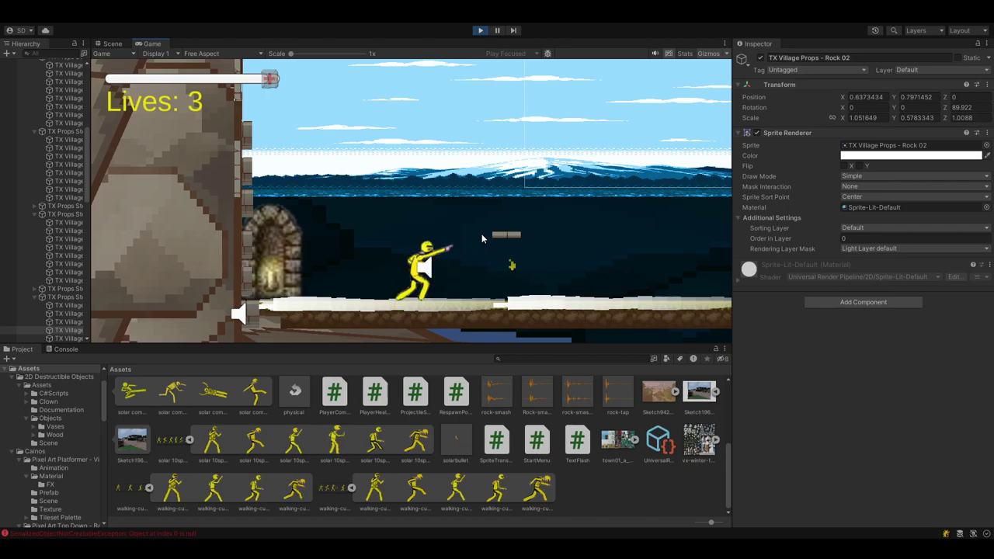
{"action": "left_click", "coordinate": [482, 239]}
{"action": "left_click", "coordinate": [481, 238]}
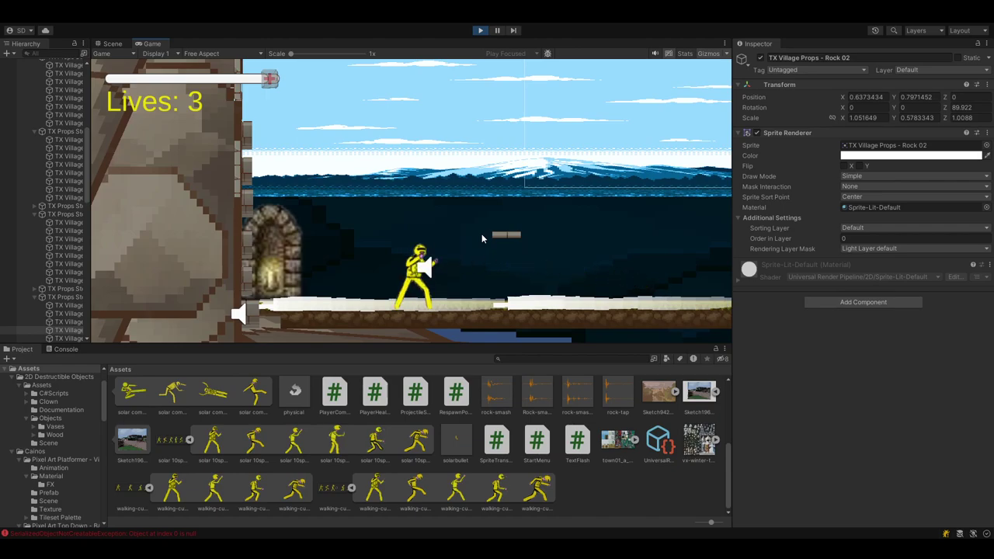
{"action": "left_click", "coordinate": [481, 238]}
{"action": "left_click", "coordinate": [481, 238]}
{"action": "left_click", "coordinate": [481, 238]}
{"action": "left_click", "coordinate": [481, 238]}
Step: Run the character right along the brick wall, then back left toward the stone arch
{"action": "key", "text": "d"}
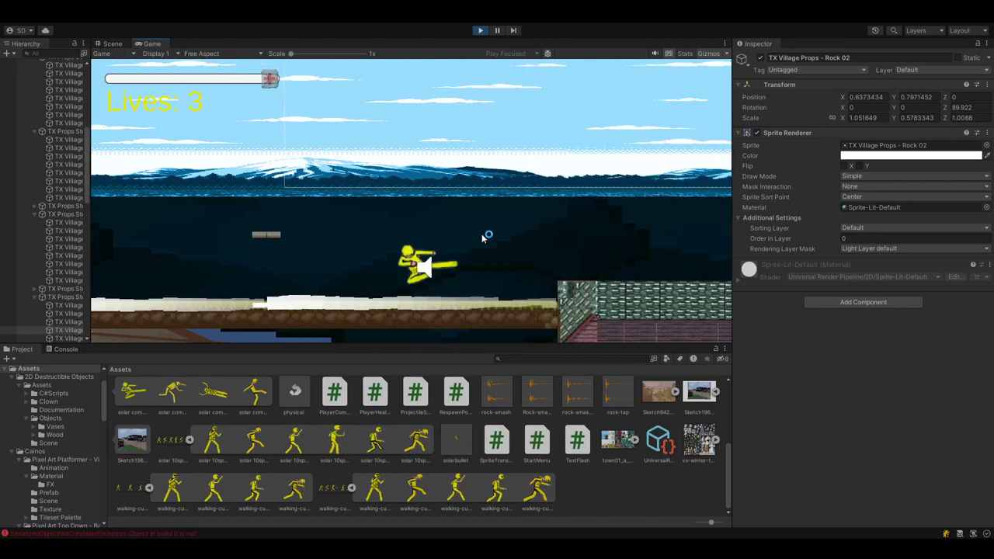
{"action": "key", "text": "d"}
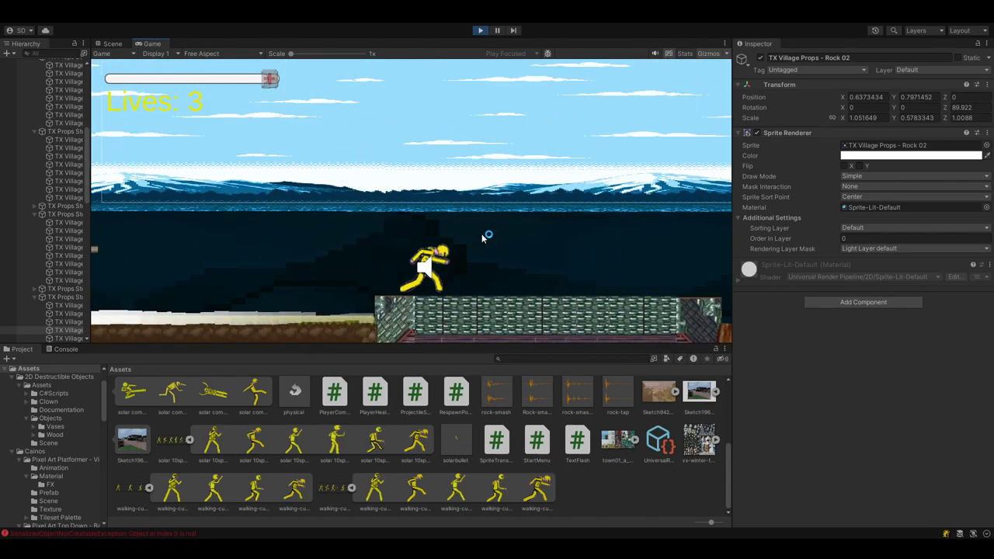
{"action": "key", "text": "d"}
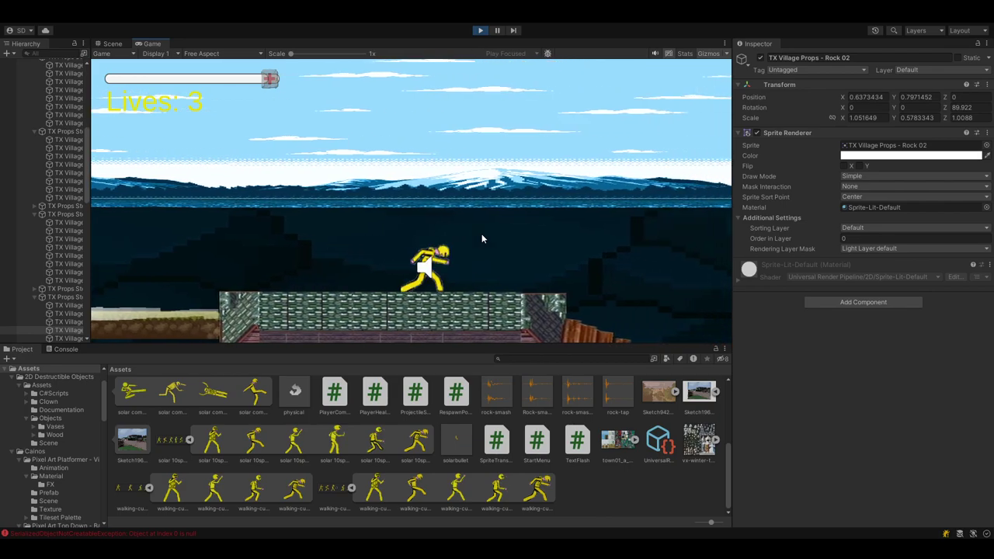
{"action": "key", "text": "a"}
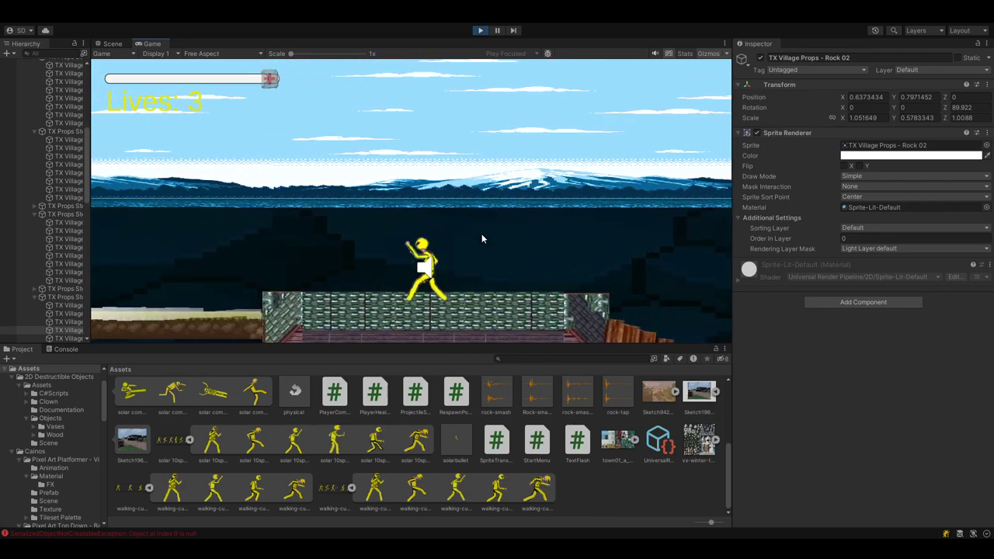
{"action": "key", "text": "a"}
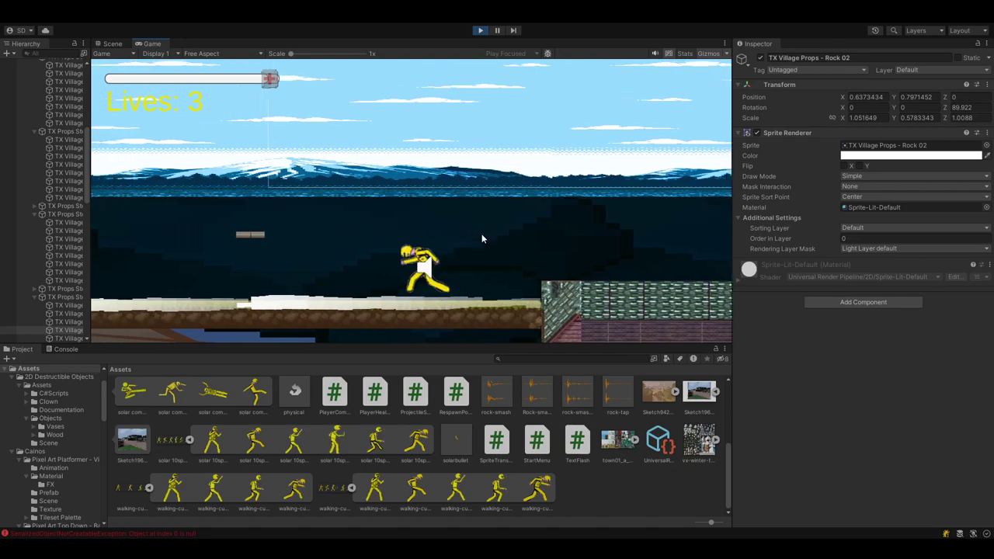
{"action": "key", "text": "a"}
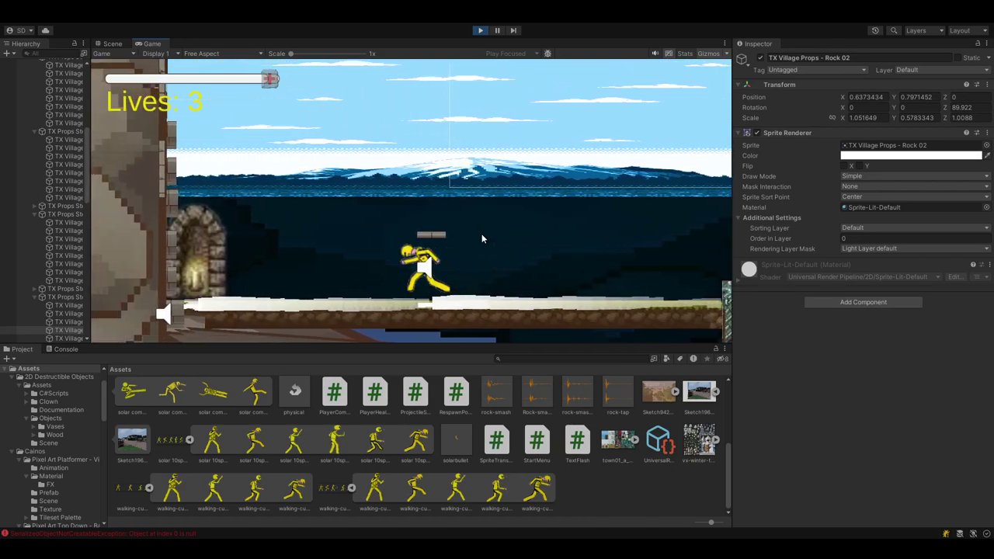
{"action": "key", "text": "a"}
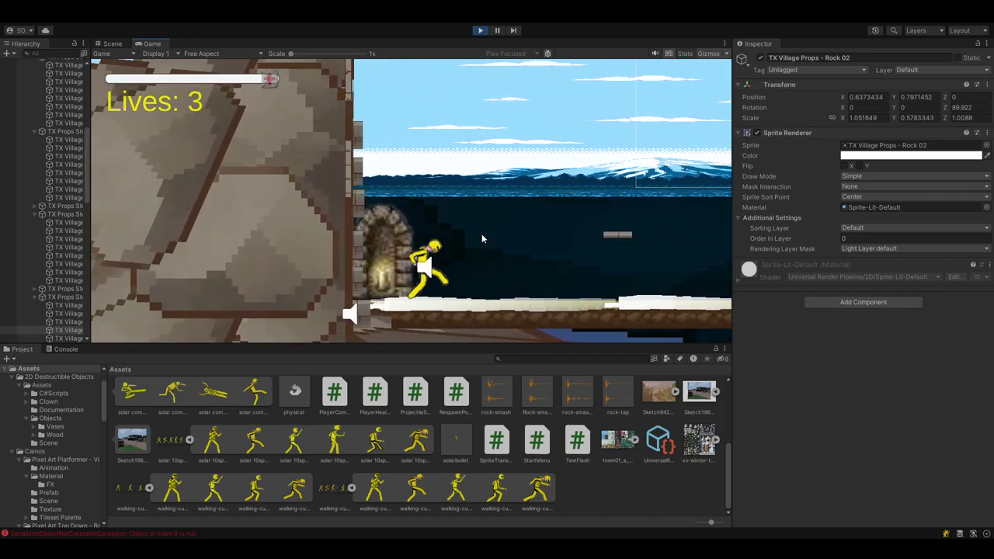
{"action": "key", "text": "a"}
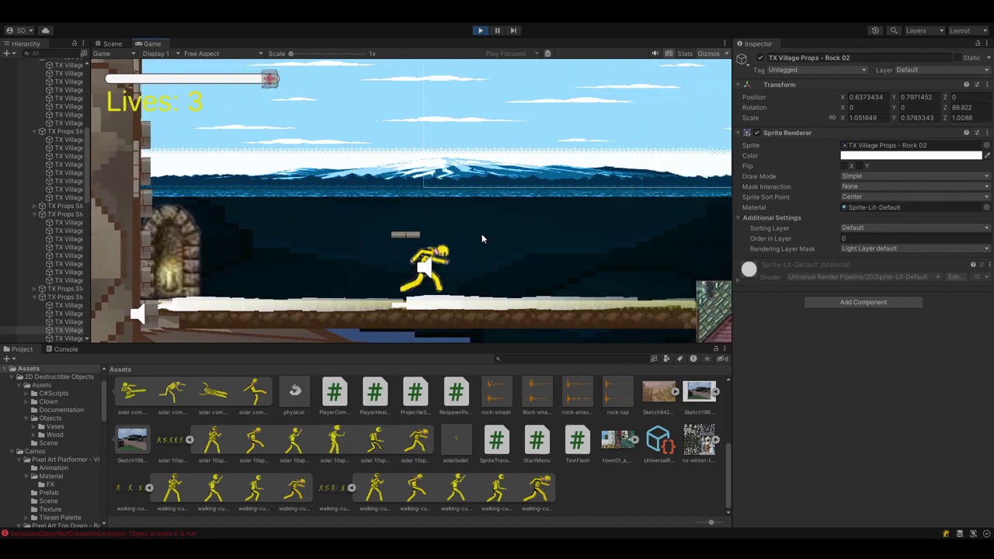
Step: Run the character right across the brick platform and down the wooden ramp
{"action": "key", "text": "d"}
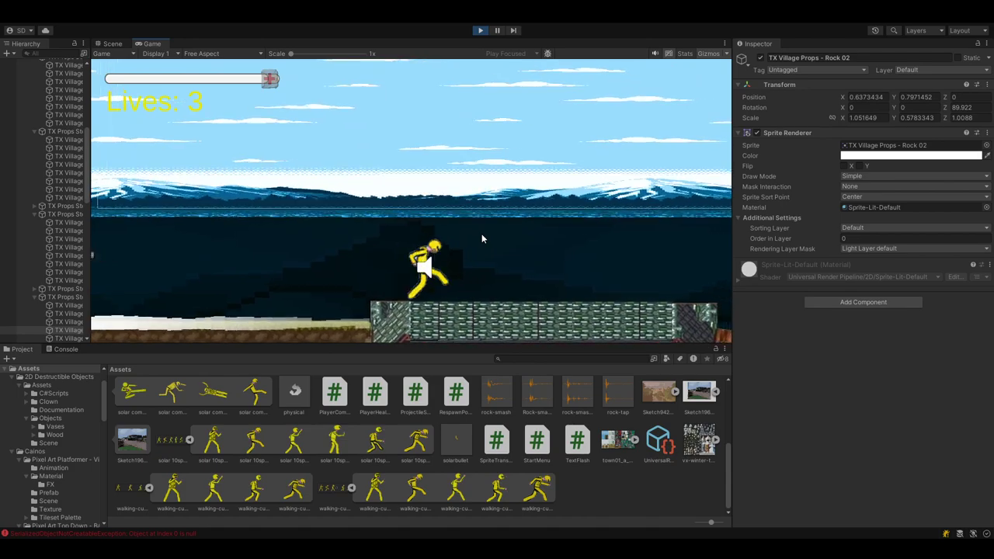
{"action": "key", "text": "d"}
{"action": "key", "text": "d"}
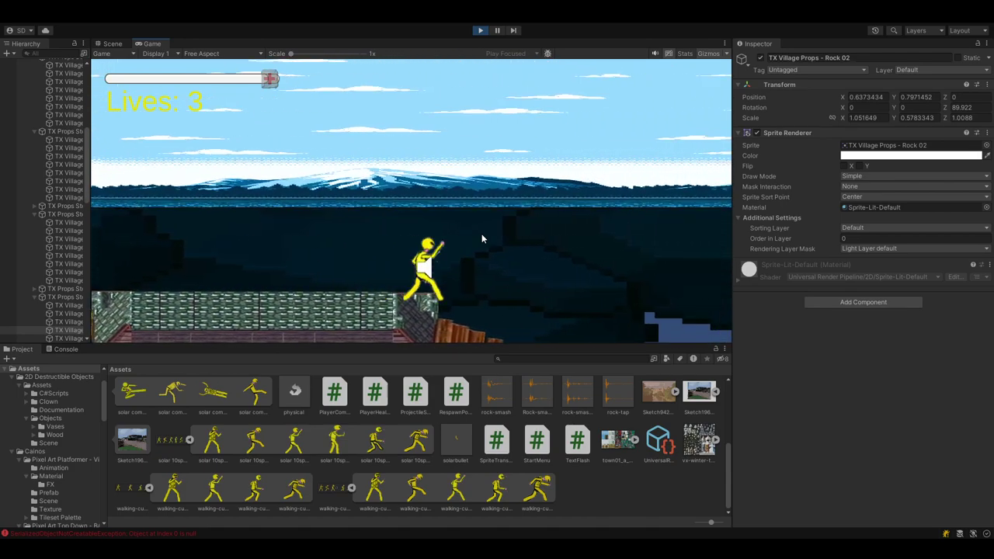
{"action": "key", "text": "d"}
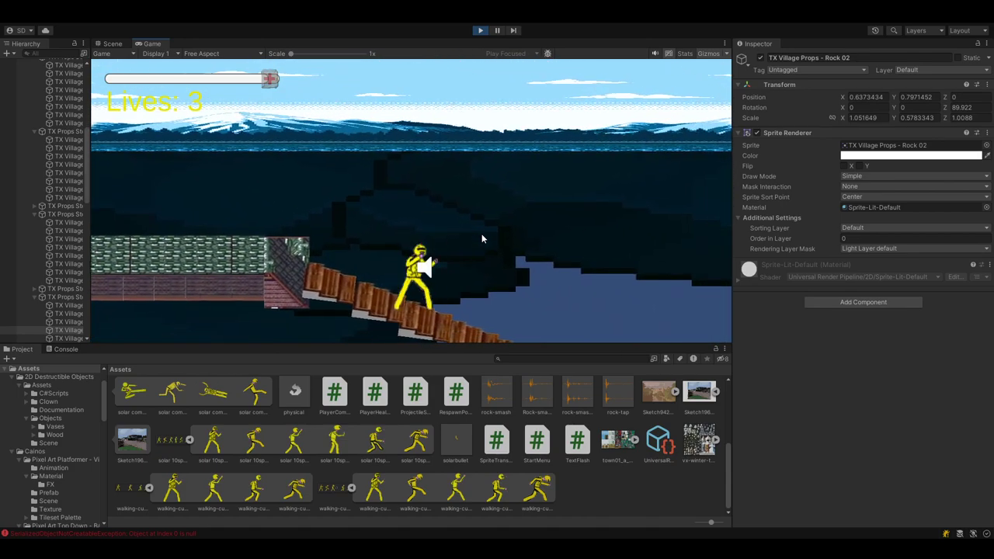
{"action": "key", "text": "d"}
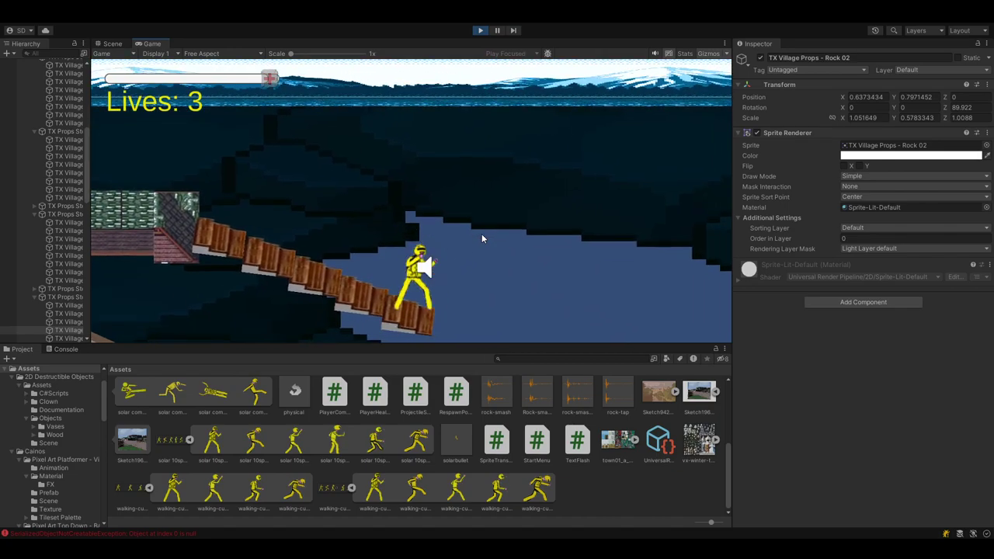
Step: Stop the playtest to leave Play mode and return to the Scene view
{"action": "left_click", "coordinate": [479, 31]}
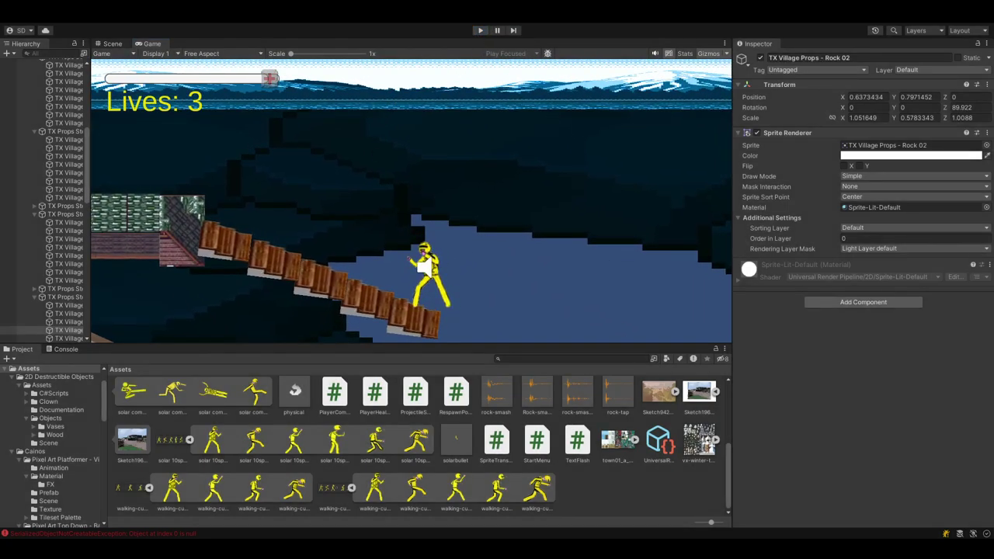